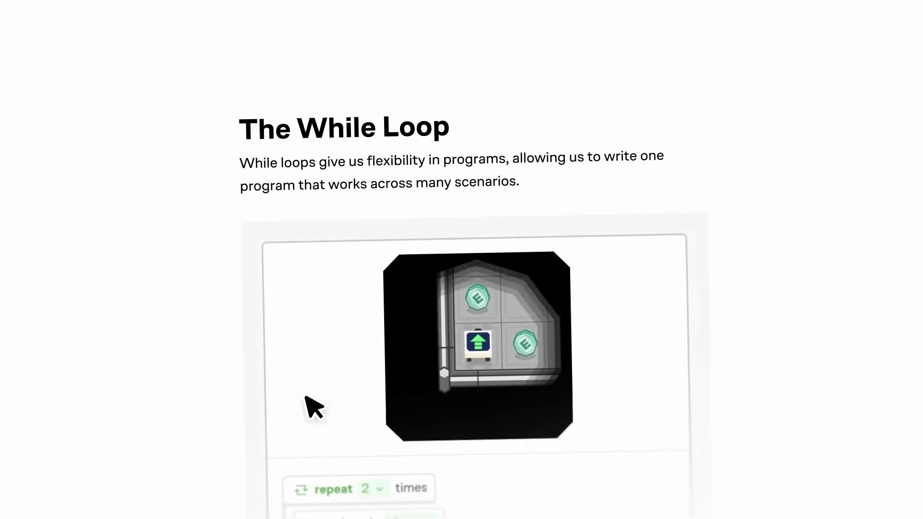
Step: Change the lesson's repeat block count from 2 to 4
{"action": "left_click", "coordinate": [356, 411]}
{"action": "type", "text": "4"}
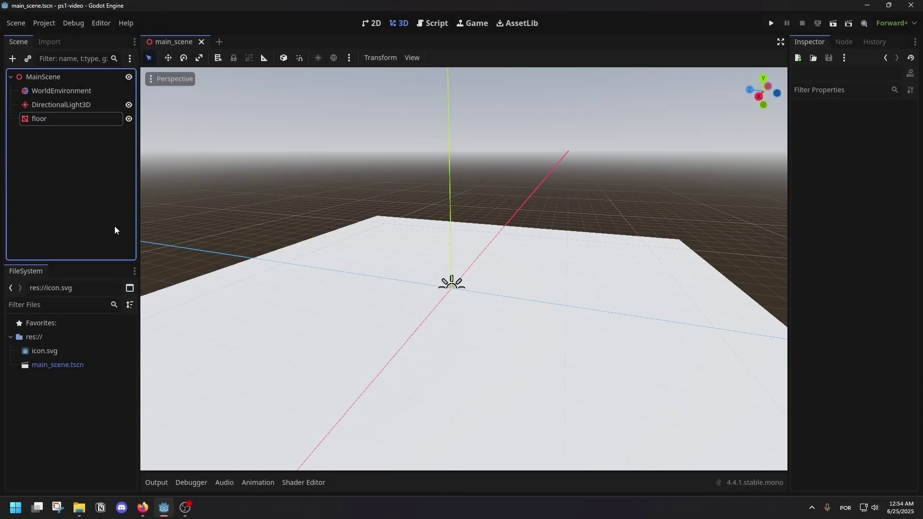
Step: In Project Settings with Advanced Settings shown, change Default Texture Filter from Linear to Nearest
{"action": "left_click", "coordinate": [39, 27]}
{"action": "left_click", "coordinate": [45, 36]}
{"action": "left_click", "coordinate": [728, 120]}
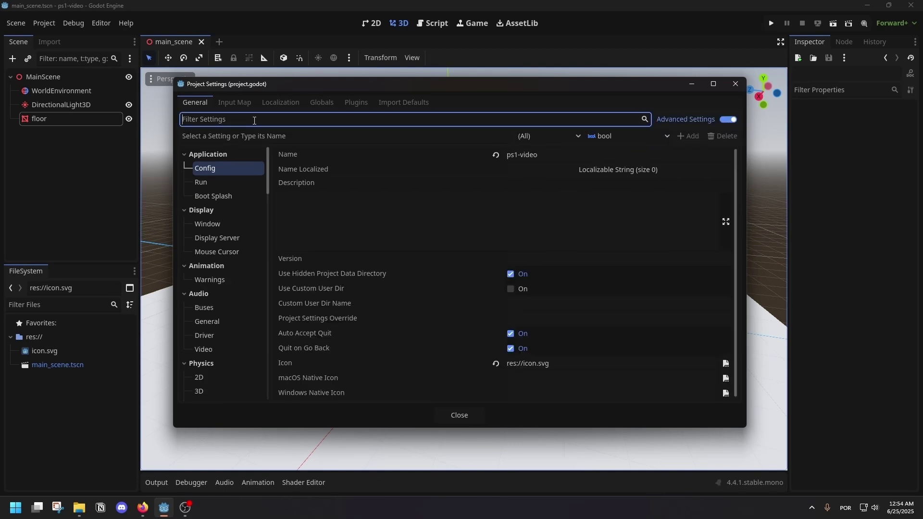
{"action": "type", "text": "text"}
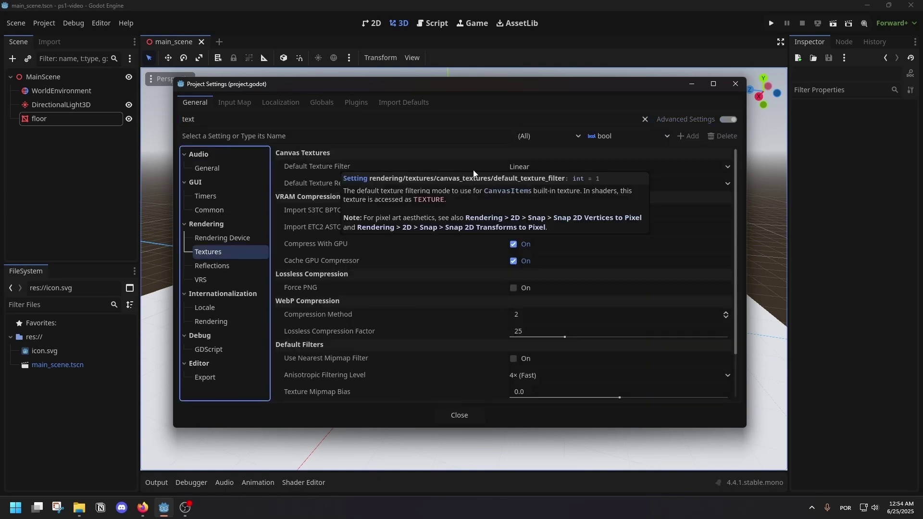
{"action": "left_click", "coordinate": [524, 166]}
{"action": "left_click", "coordinate": [519, 185]}
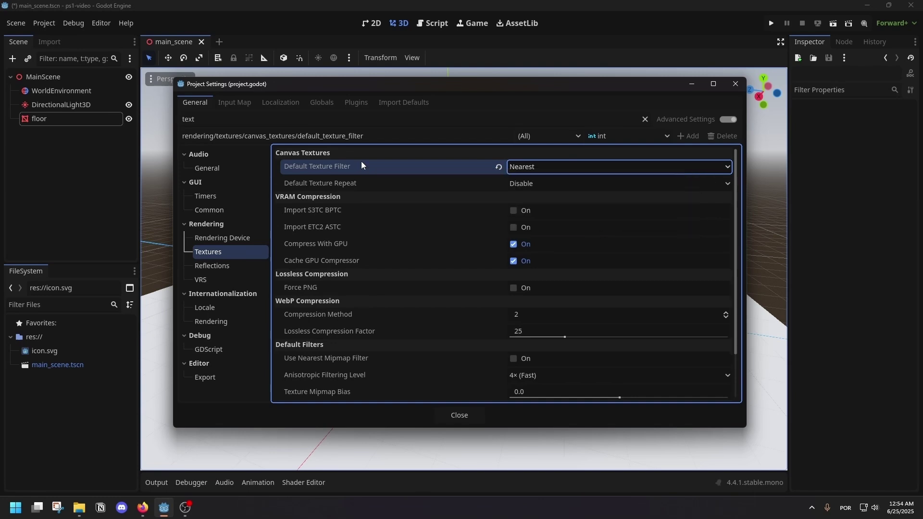
{"action": "key", "text": "ctrl+BackSpace"}
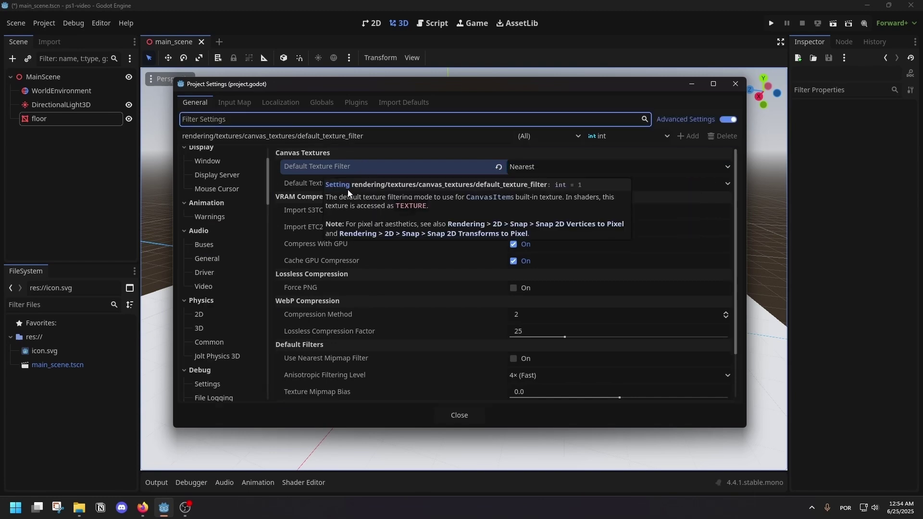
Step: In Import Defaults for Texture2D, set Detect 3D Compress To to Disabled
{"action": "left_click", "coordinate": [397, 102]}
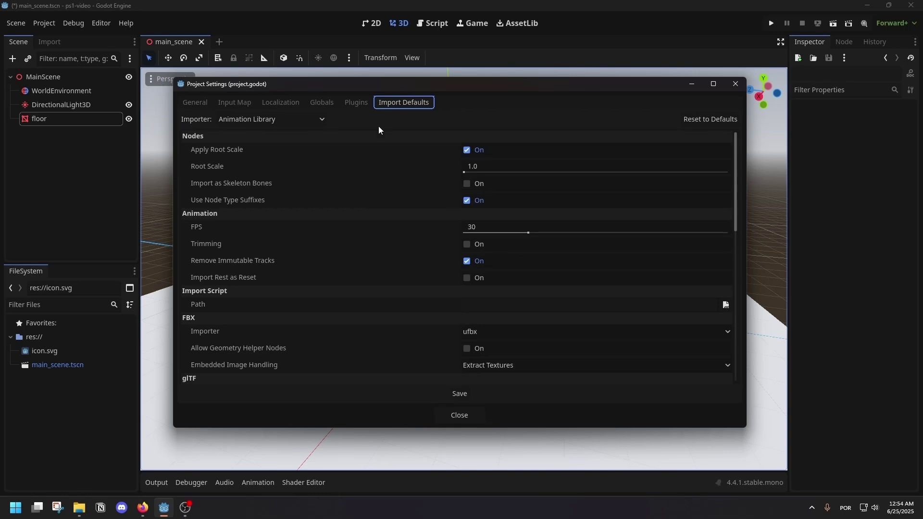
{"action": "left_click", "coordinate": [271, 120]}
{"action": "left_click", "coordinate": [250, 324]}
{"action": "scroll", "coordinate": [231, 303], "scroll_direction": "down", "scroll_amount": 3}
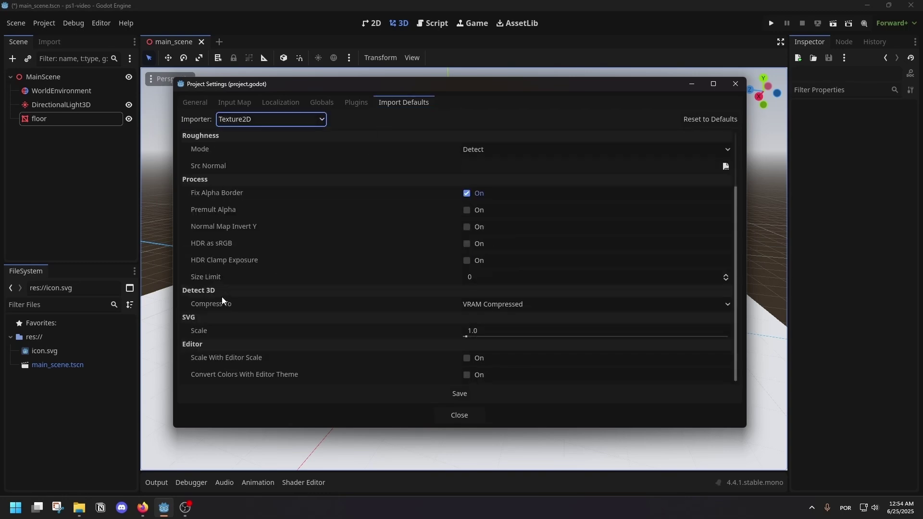
{"action": "left_click", "coordinate": [494, 303]}
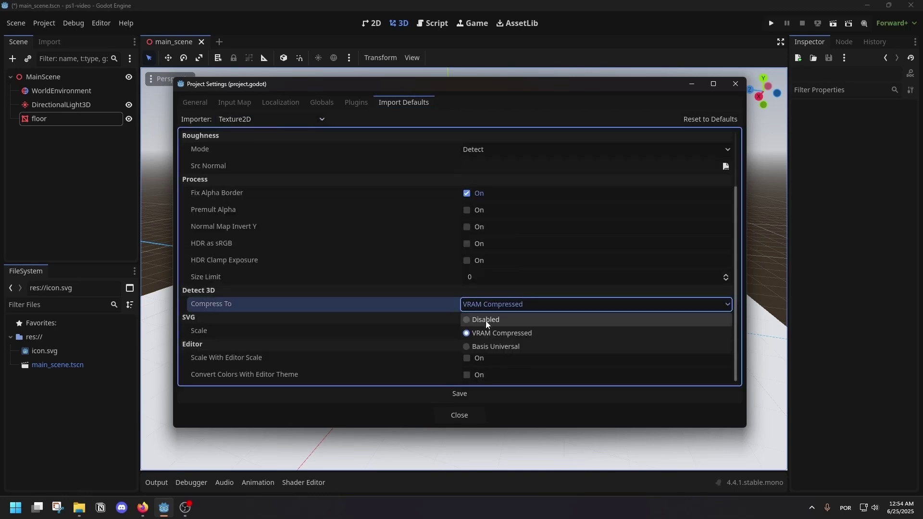
{"action": "left_click", "coordinate": [486, 319]}
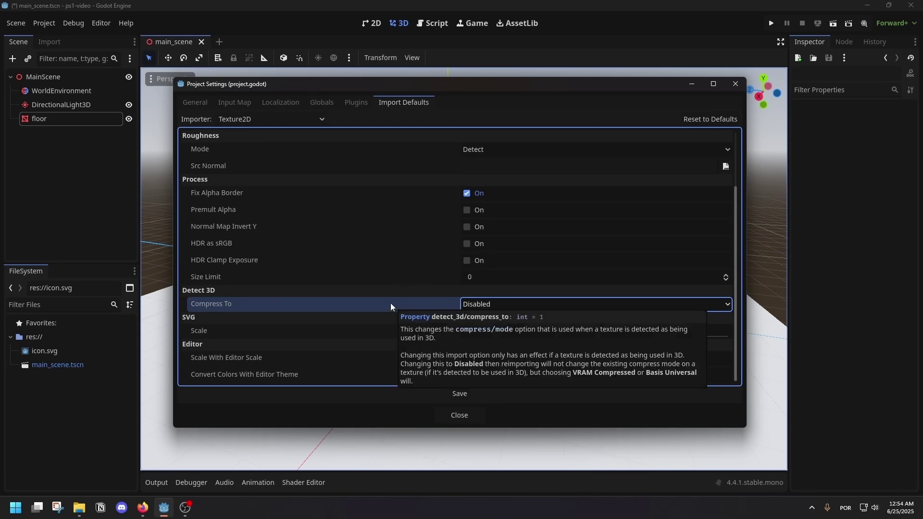
{"action": "scroll", "coordinate": [318, 274], "scroll_direction": "up", "scroll_amount": 2}
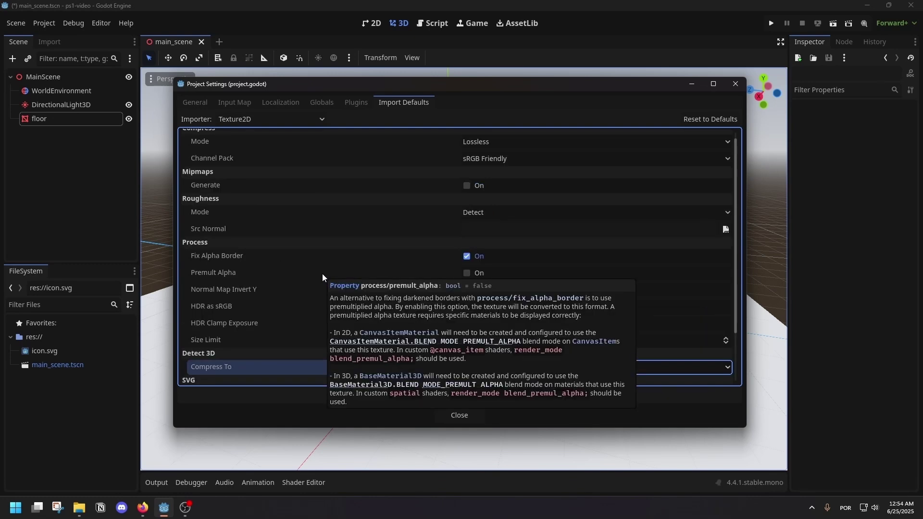
{"action": "scroll", "coordinate": [323, 275], "scroll_direction": "down", "scroll_amount": 1}
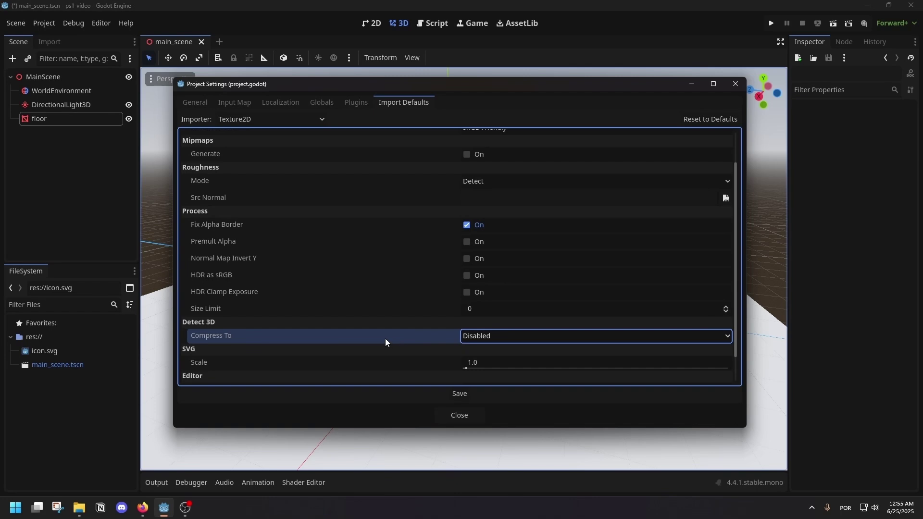
{"action": "scroll", "coordinate": [391, 169], "scroll_direction": "up", "scroll_amount": 2}
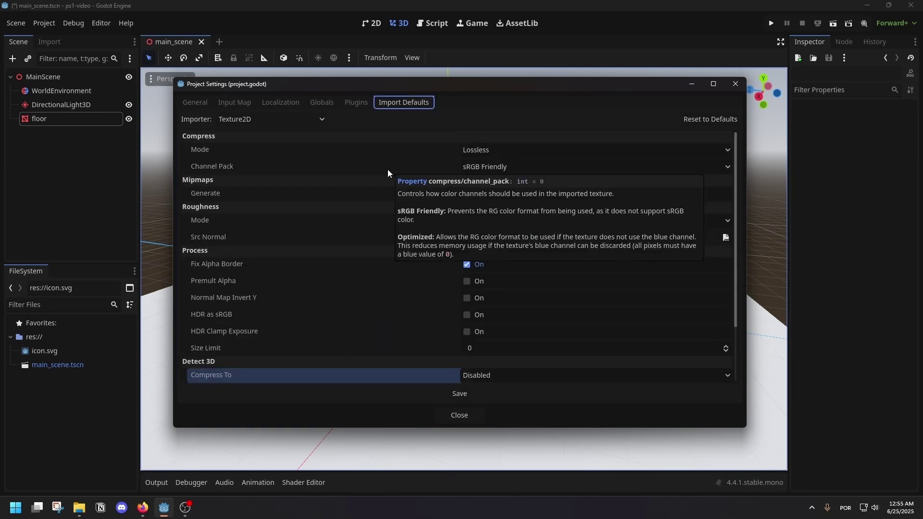
Step: Enable Rendering > Shading > Force Vertex Shading from the General settings filtered by 'verte'
{"action": "left_click", "coordinate": [196, 104]}
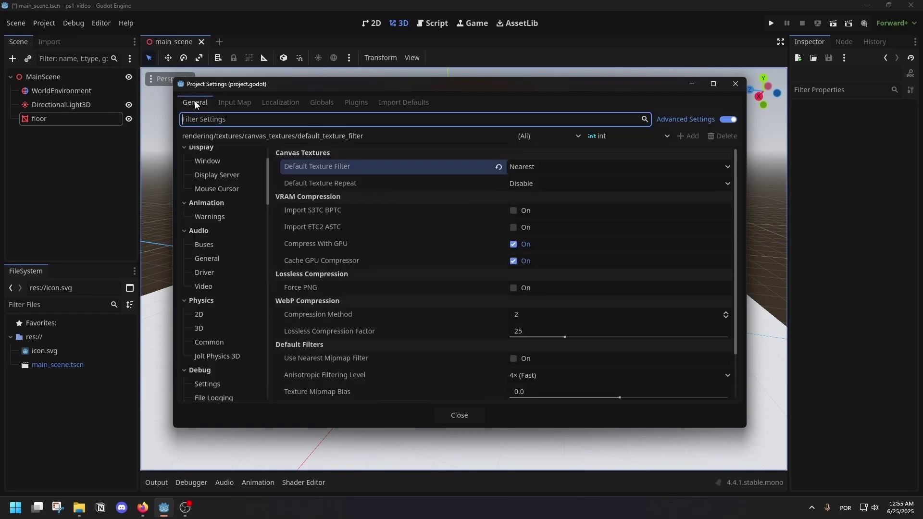
{"action": "type", "text": "verte"}
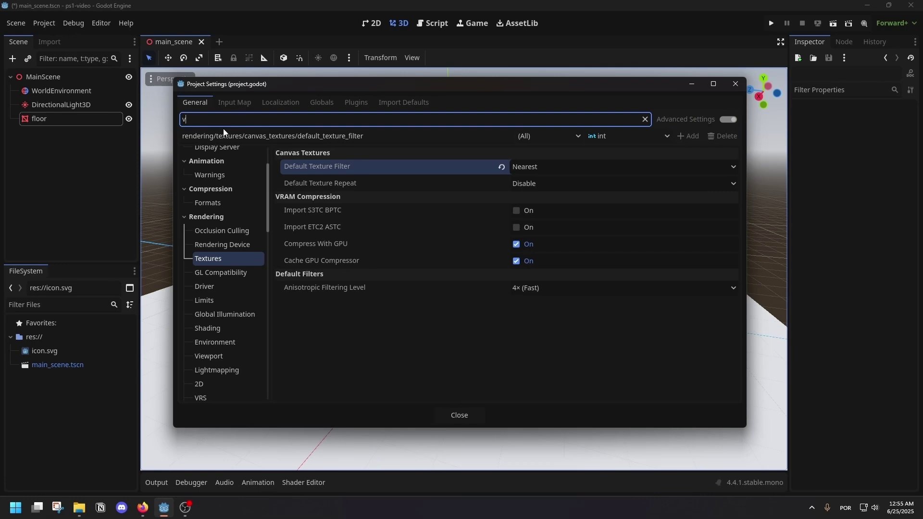
{"action": "left_click", "coordinate": [208, 296]}
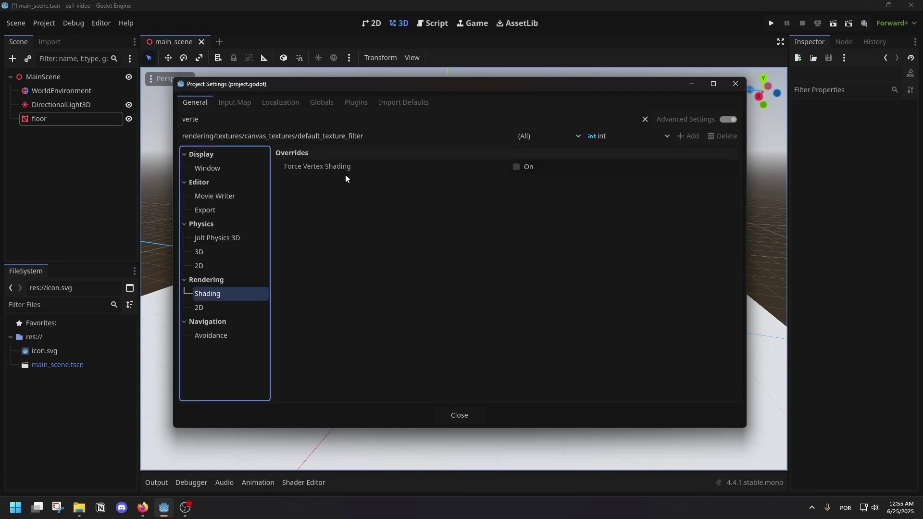
{"action": "left_click", "coordinate": [509, 166]}
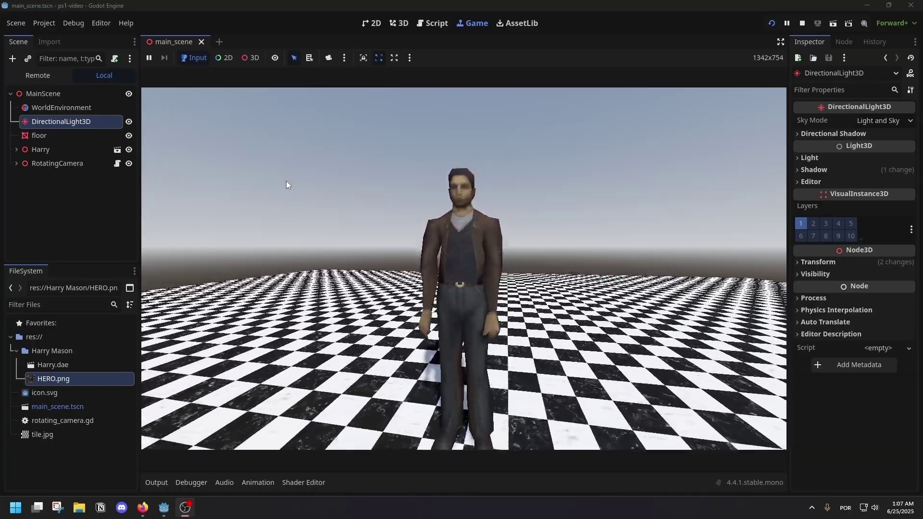
Step: Focus the running game view, then open Project Settings from the Project menu
{"action": "left_click", "coordinate": [702, 106]}
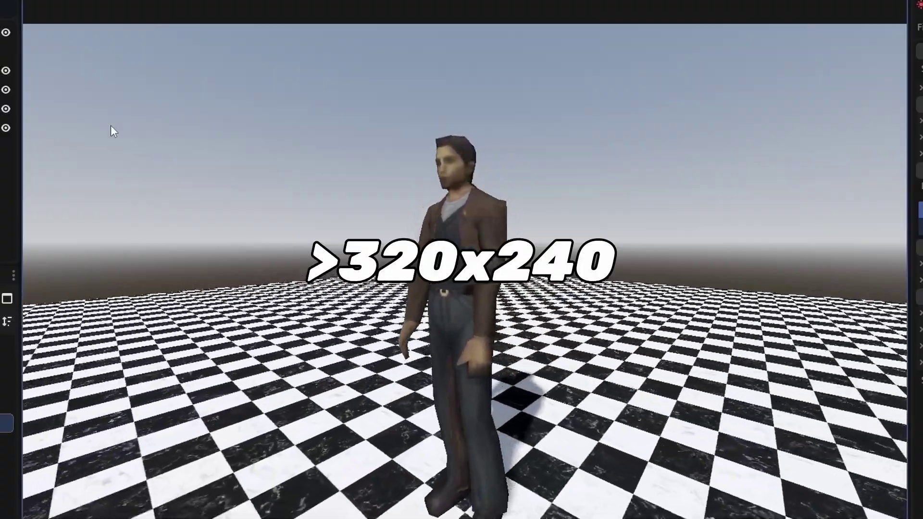
{"action": "left_click", "coordinate": [44, 23]}
{"action": "left_click", "coordinate": [44, 20]}
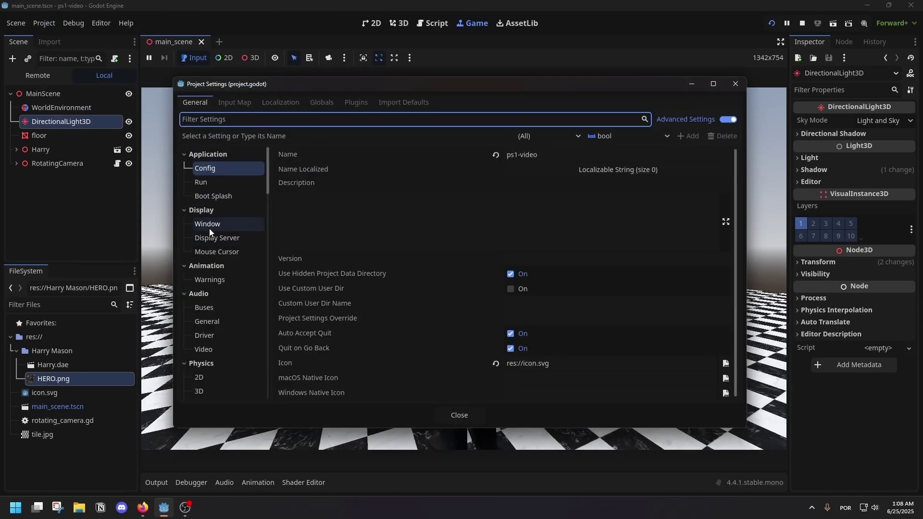
Step: Set the Display > Window viewport size to 320 by 240
{"action": "left_click", "coordinate": [209, 224]}
{"action": "left_click", "coordinate": [548, 167]}
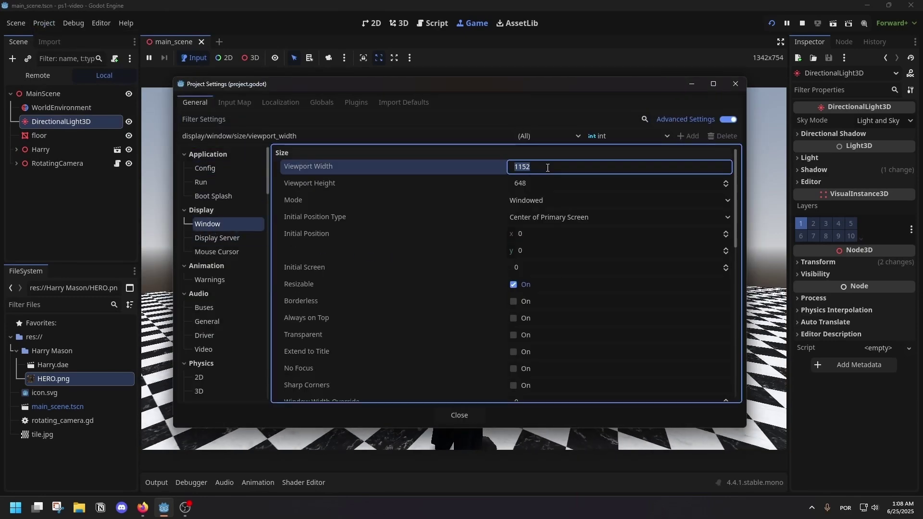
{"action": "type", "text": "320"}
{"action": "left_click", "coordinate": [542, 184]}
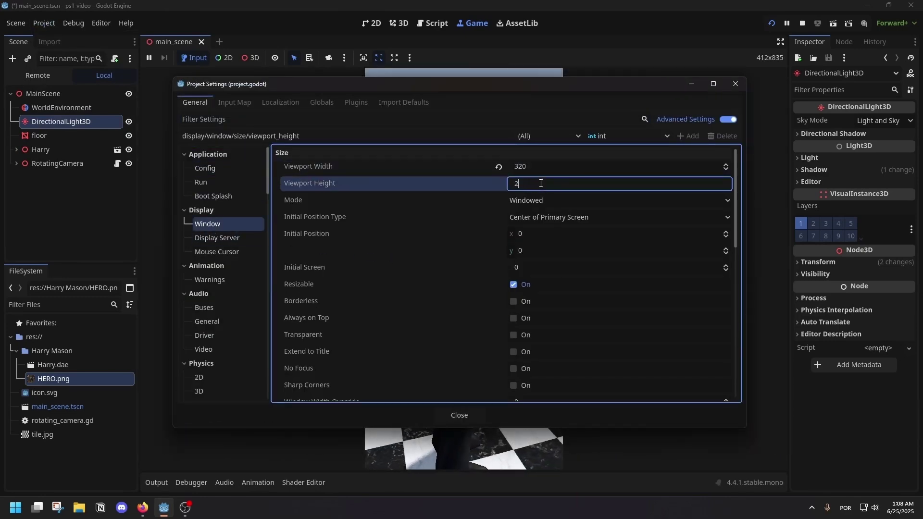
{"action": "left_click", "coordinate": [465, 216]}
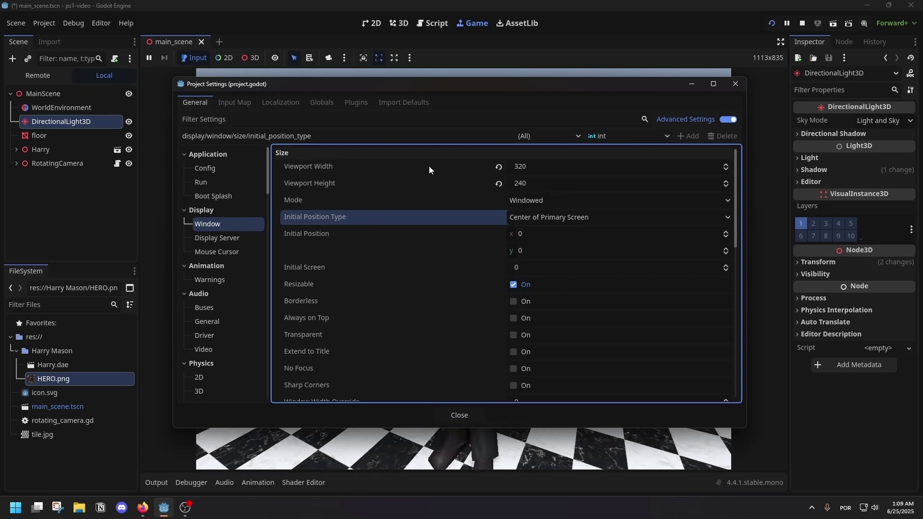
Step: Set Stretch Mode to viewport, then save and relaunch the game with F5
{"action": "scroll", "coordinate": [461, 211], "scroll_direction": "down", "scroll_amount": 6}
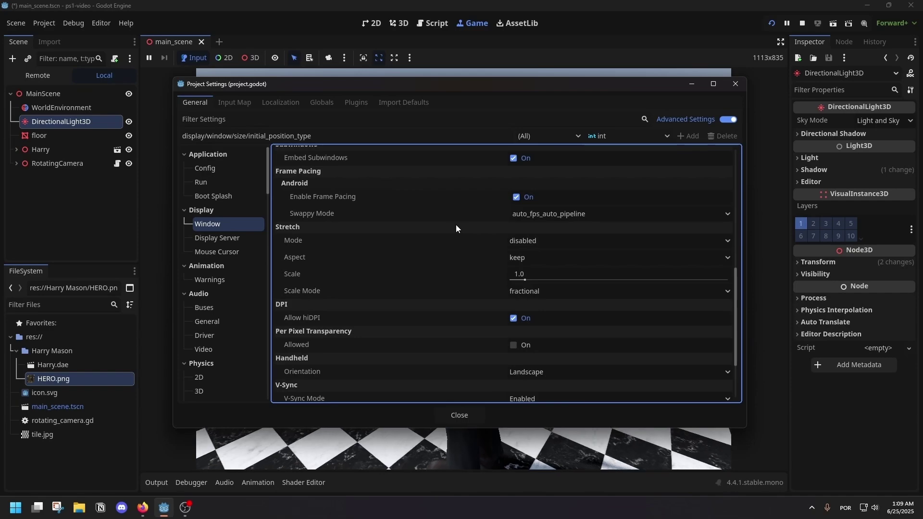
{"action": "left_click", "coordinate": [509, 241]}
{"action": "left_click", "coordinate": [524, 279]}
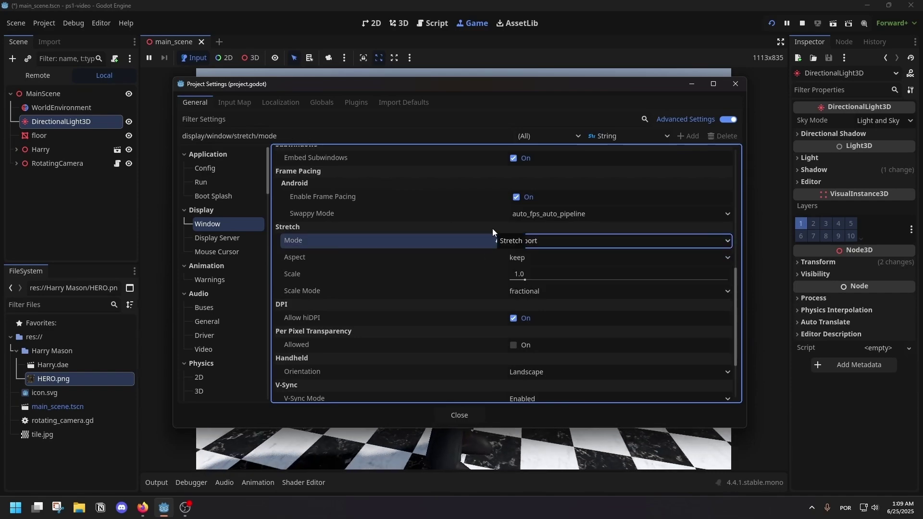
{"action": "key", "text": "Escape"}
{"action": "key", "text": "F5"}
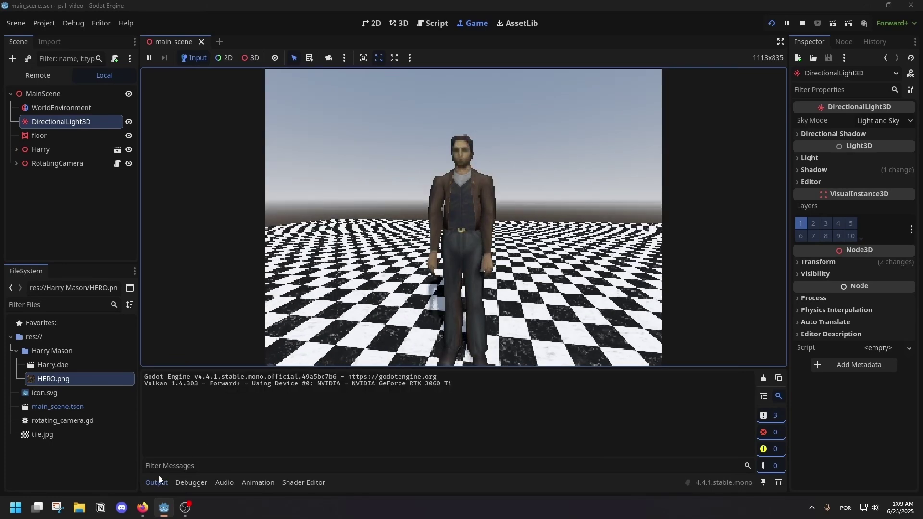
Step: Collapse the output log and change Viewport Width to 640
{"action": "left_click", "coordinate": [156, 482]}
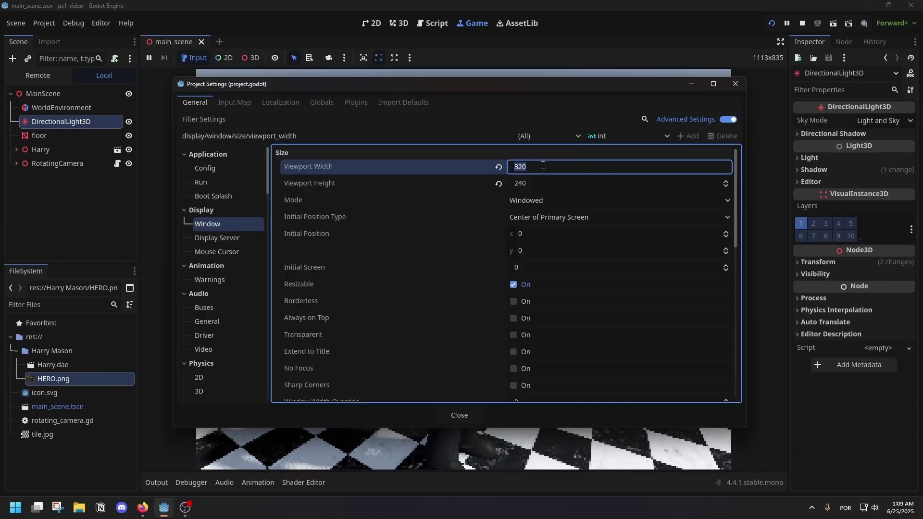
{"action": "type", "text": "64"}
{"action": "left_click", "coordinate": [533, 184]}
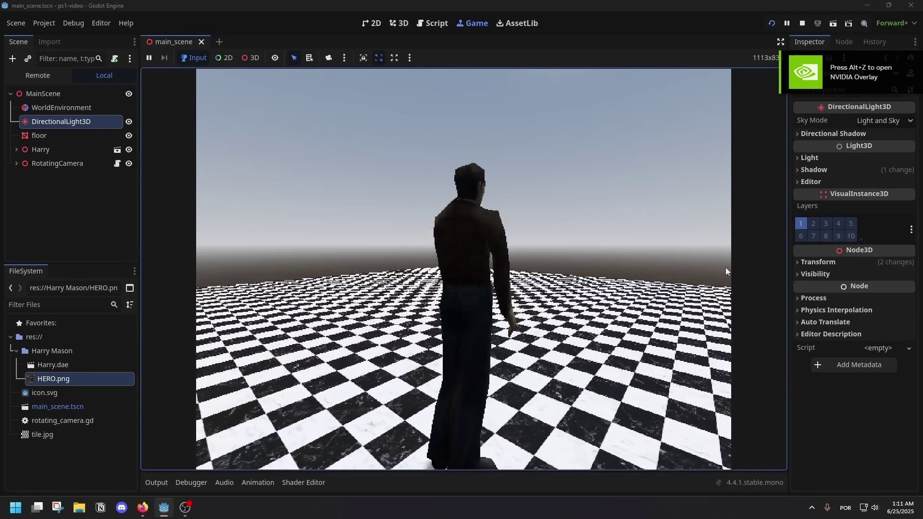
Step: Stop the game and set Stretch Aspect to keep_height
{"action": "key", "text": "F8"}
{"action": "left_click", "coordinate": [529, 291]}
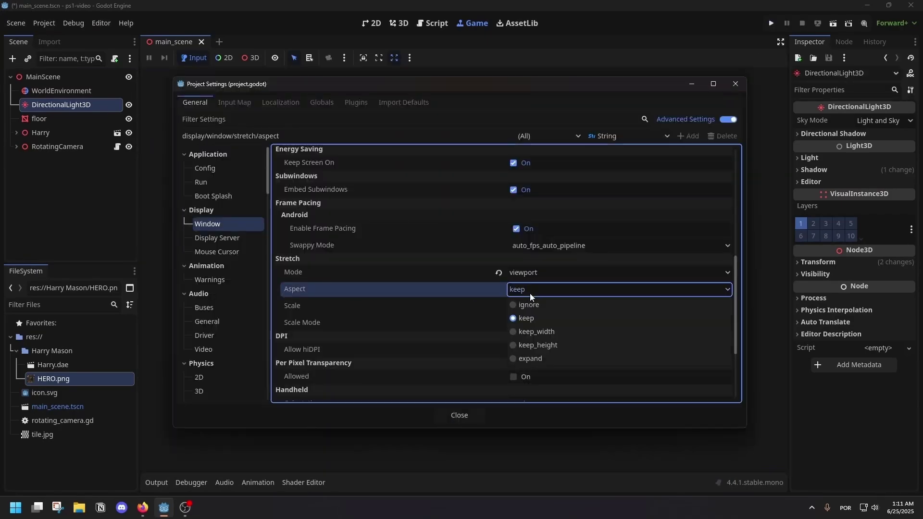
{"action": "left_click", "coordinate": [545, 345]}
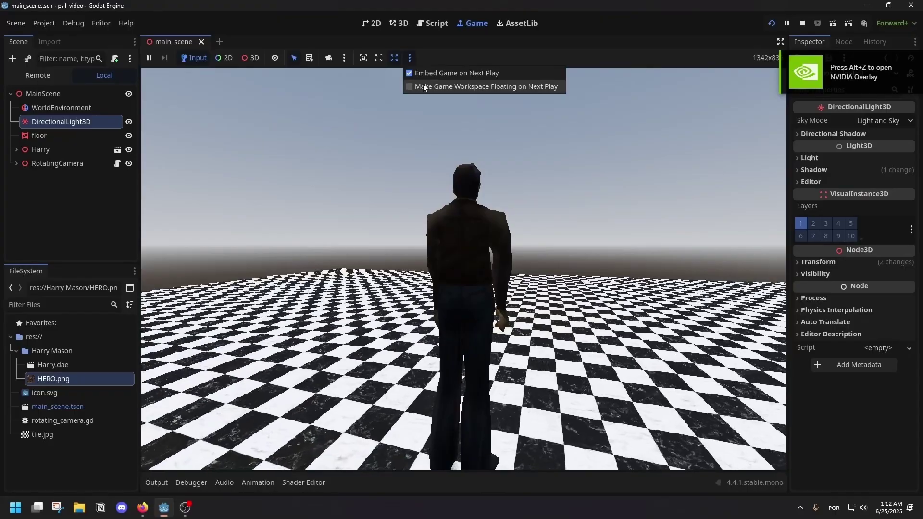
Step: Run the game in a floating window and drag it taller
{"action": "left_click", "coordinate": [423, 87]}
{"action": "left_click", "coordinate": [771, 24]}
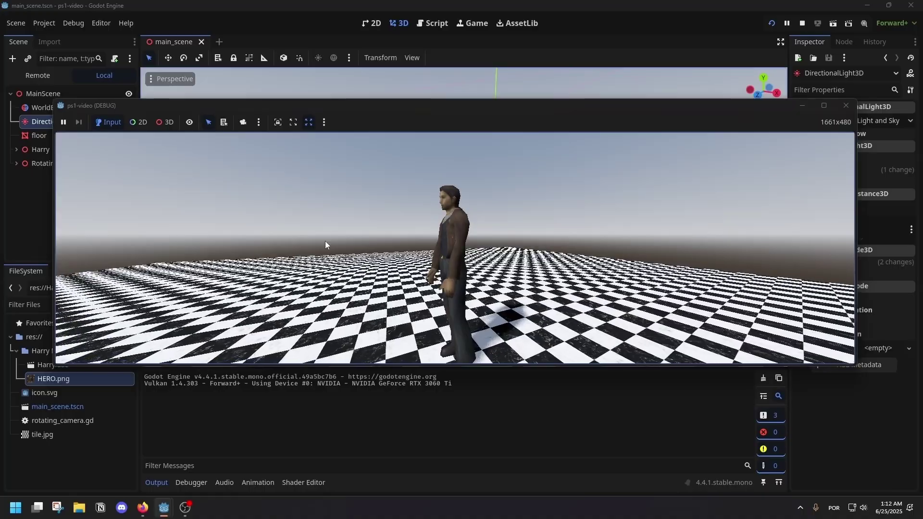
{"action": "left_click_drag", "start_coordinate": [481, 364], "coordinate": [439, 280]}
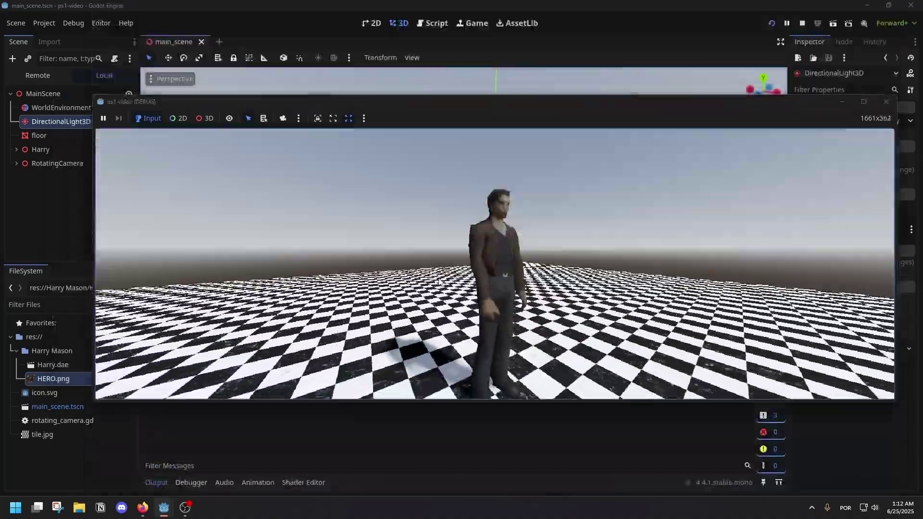